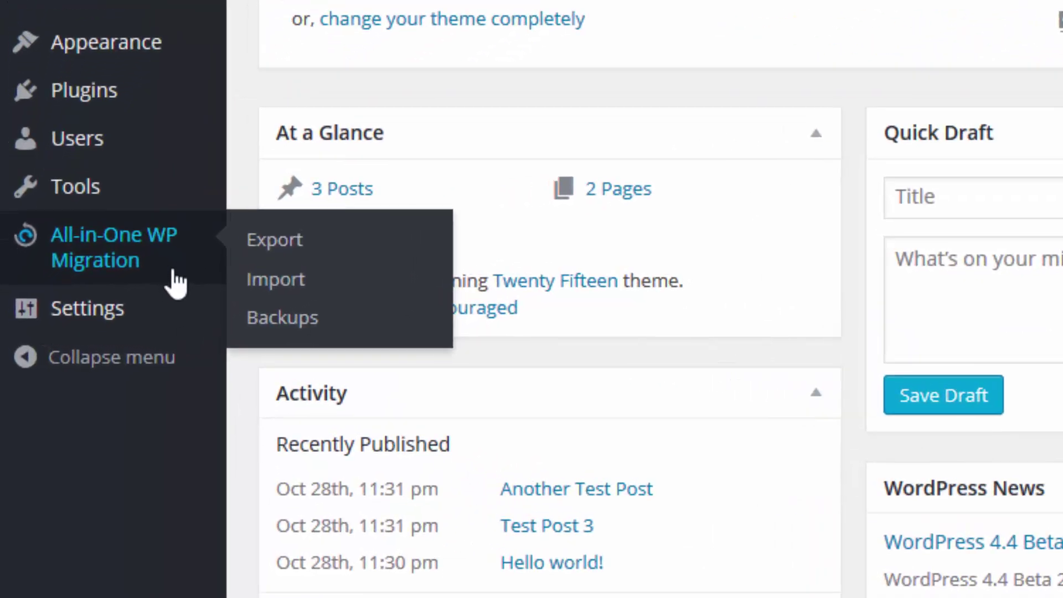
# Step: On the Export Site page, enter 'root' to find and 'admin' as replacement
pyautogui.click(301, 250)
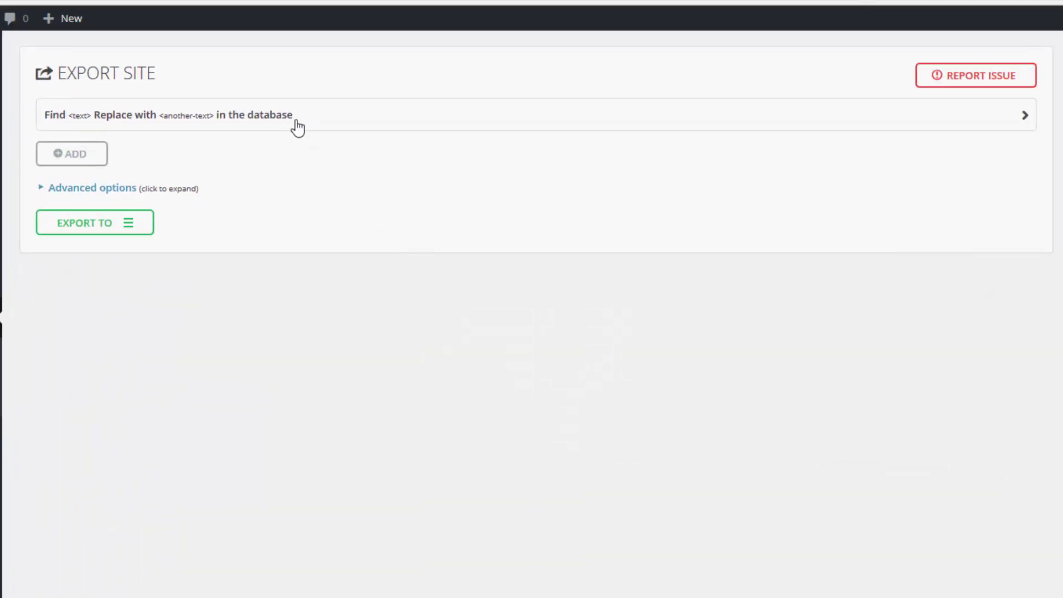
pyautogui.click(298, 127)
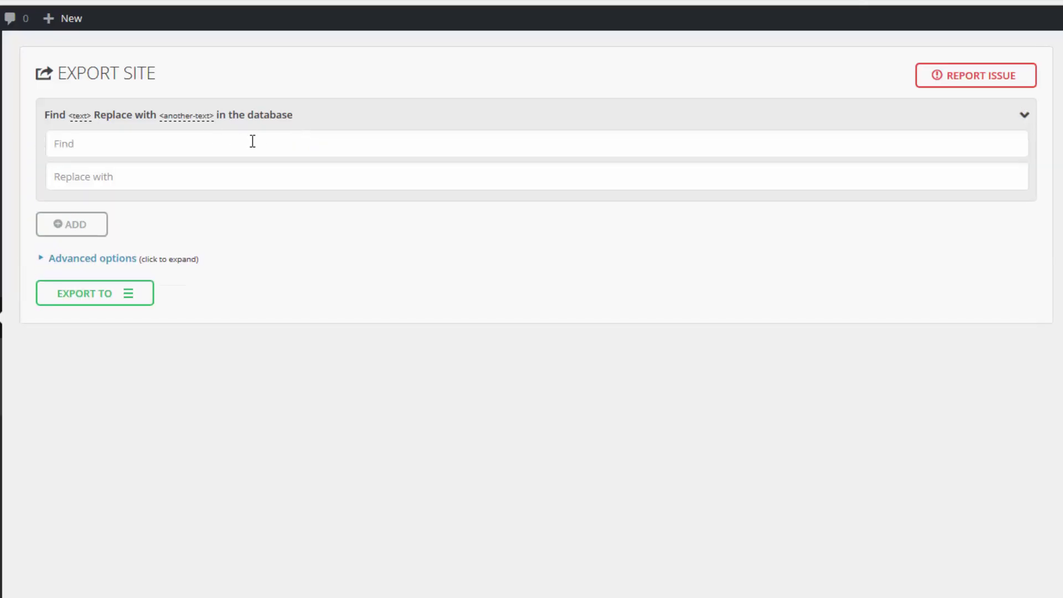
pyautogui.click(290, 139)
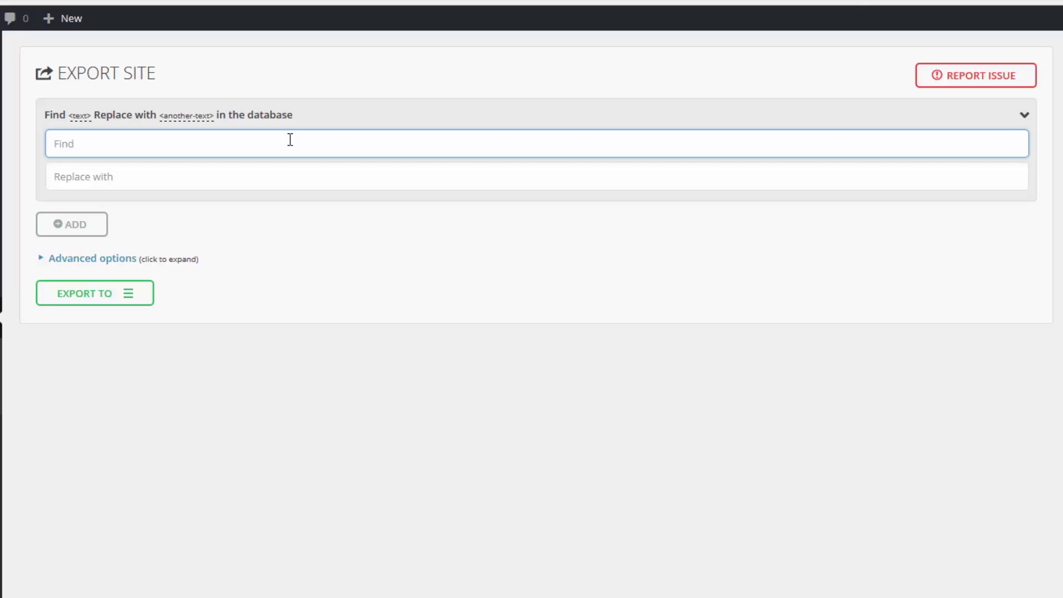
pyautogui.write('root')
pyautogui.press('Tab')
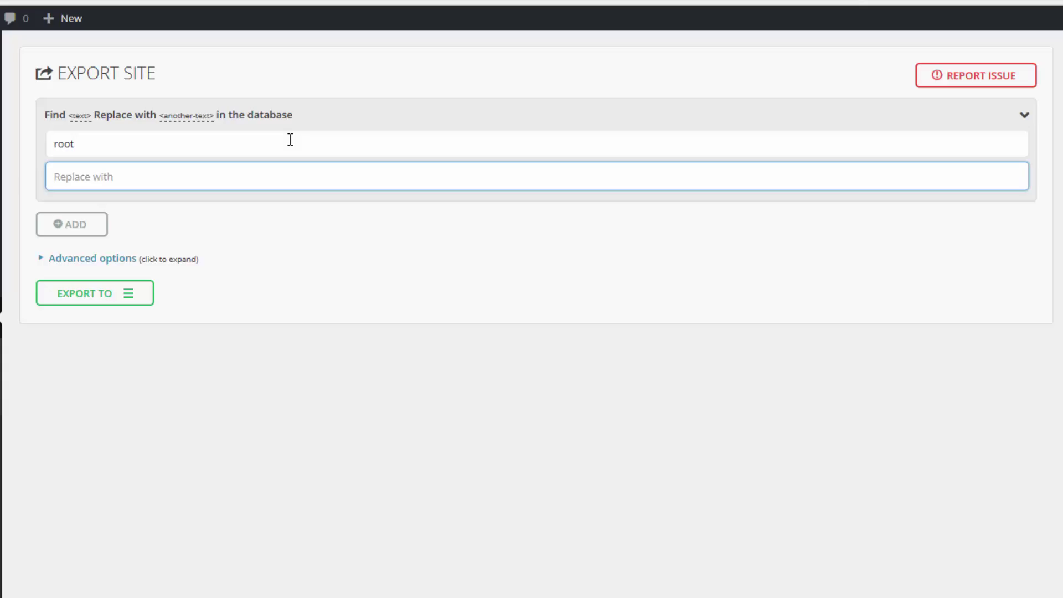
pyautogui.write('admin')
# Step: Clear both find-and-replace fields and collapse the Find/Replace row
pyautogui.doubleClick(137, 177)
pyautogui.press('BackSpace')
pyautogui.doubleClick(117, 141)
pyautogui.press('BackSpace')
pyautogui.click(470, 118)
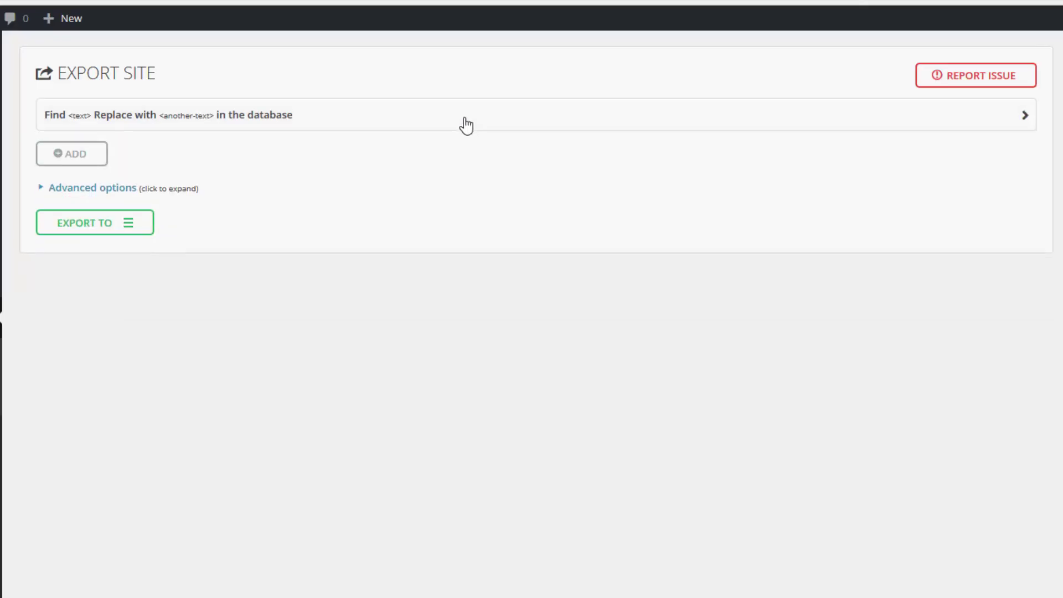
pyautogui.click(130, 194)
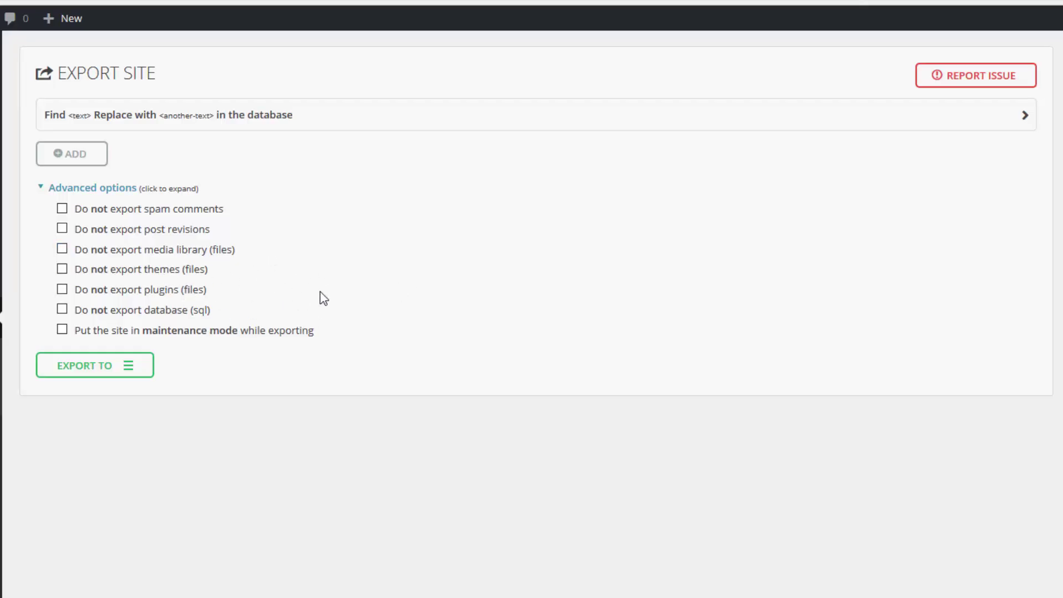
pyautogui.click(184, 193)
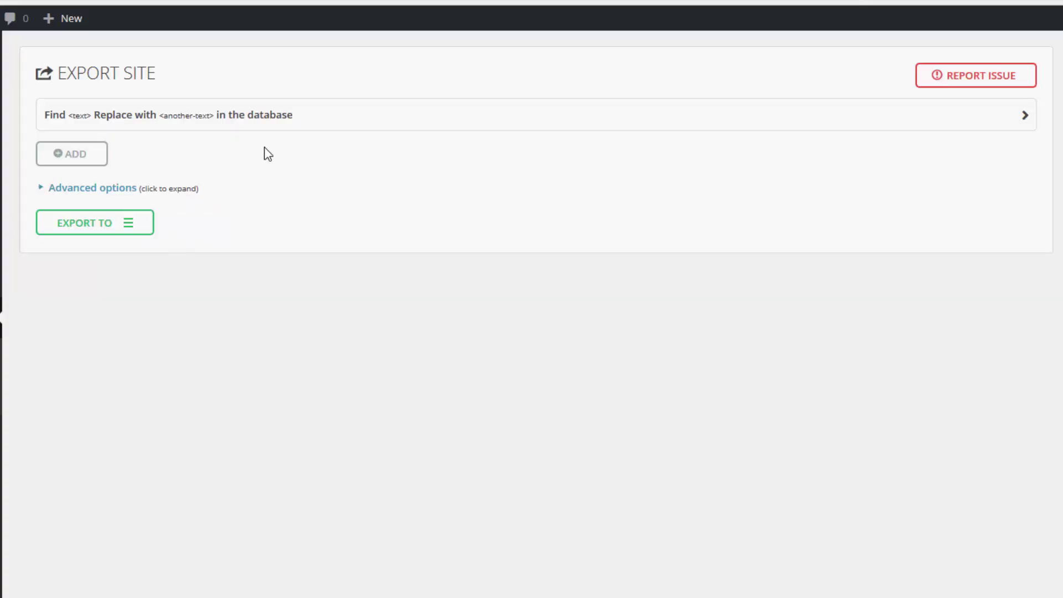
# Step: Export the site to File, then download and save the localhost .wpress package in Firefox
pyautogui.click(142, 227)
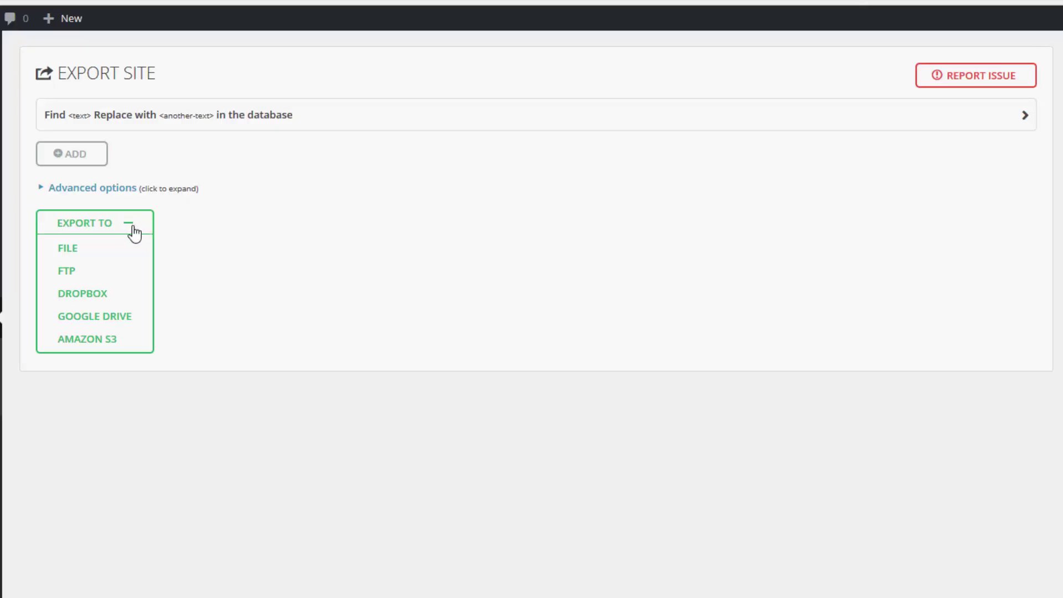
pyautogui.click(113, 252)
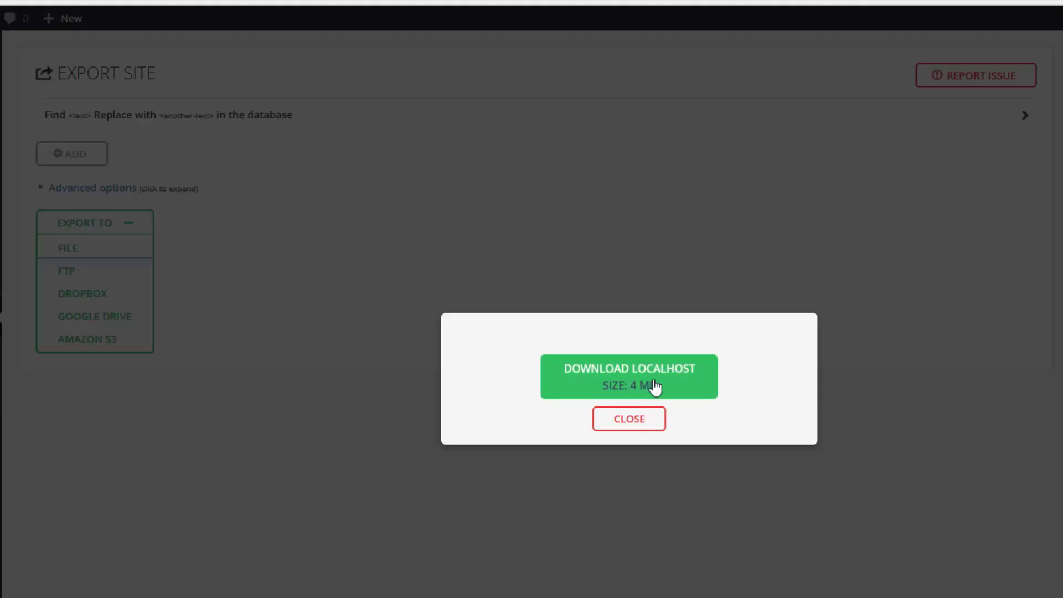
pyautogui.click(609, 372)
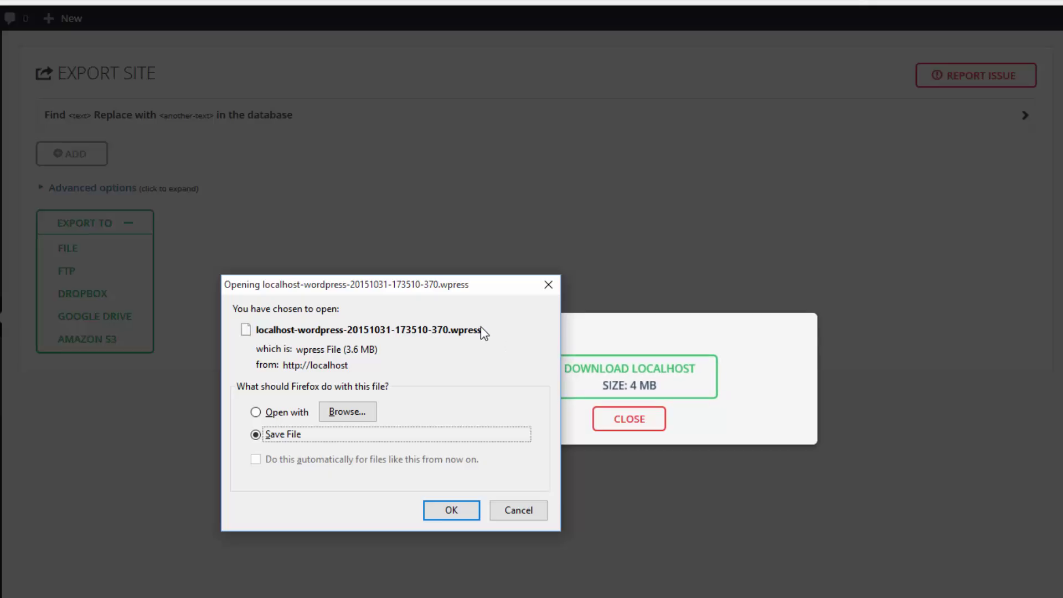
pyautogui.click(462, 513)
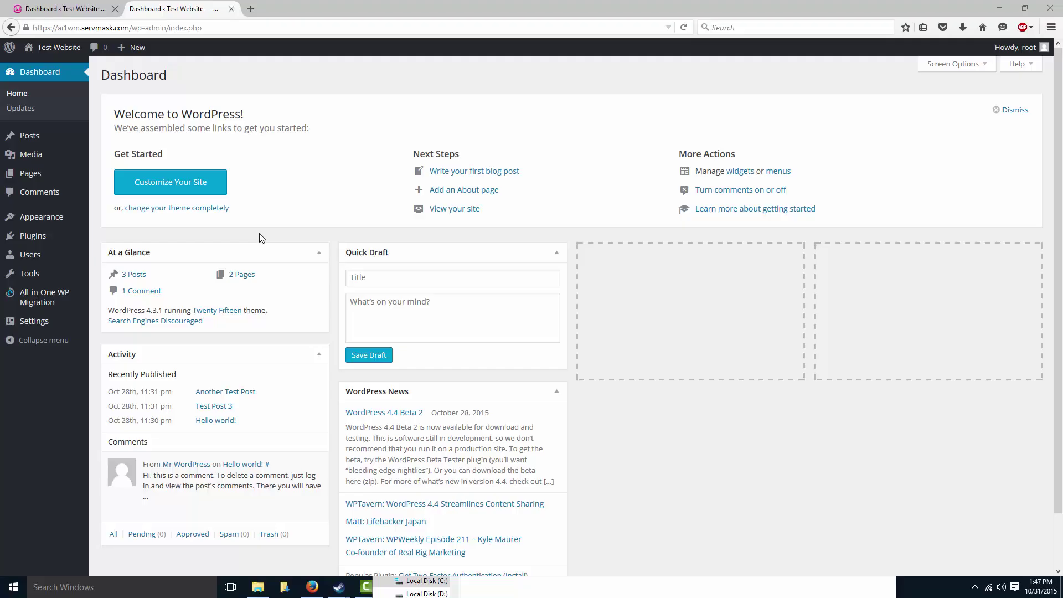
# Step: Go to All-in-One WP Migration > Import on the live site and show Downloads in File Explorer
pyautogui.moveTo(63, 303)
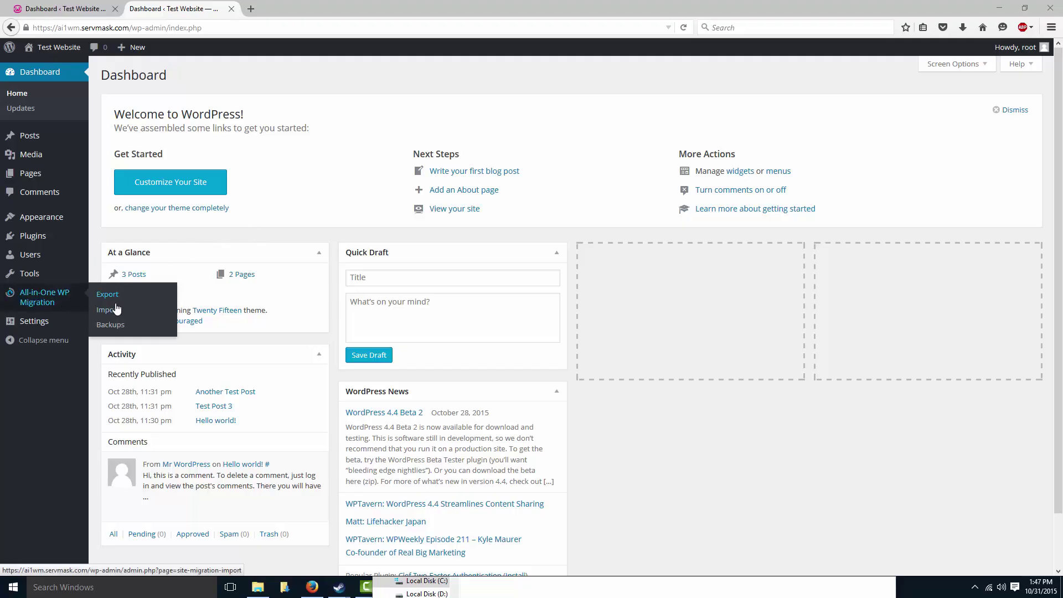
pyautogui.click(115, 310)
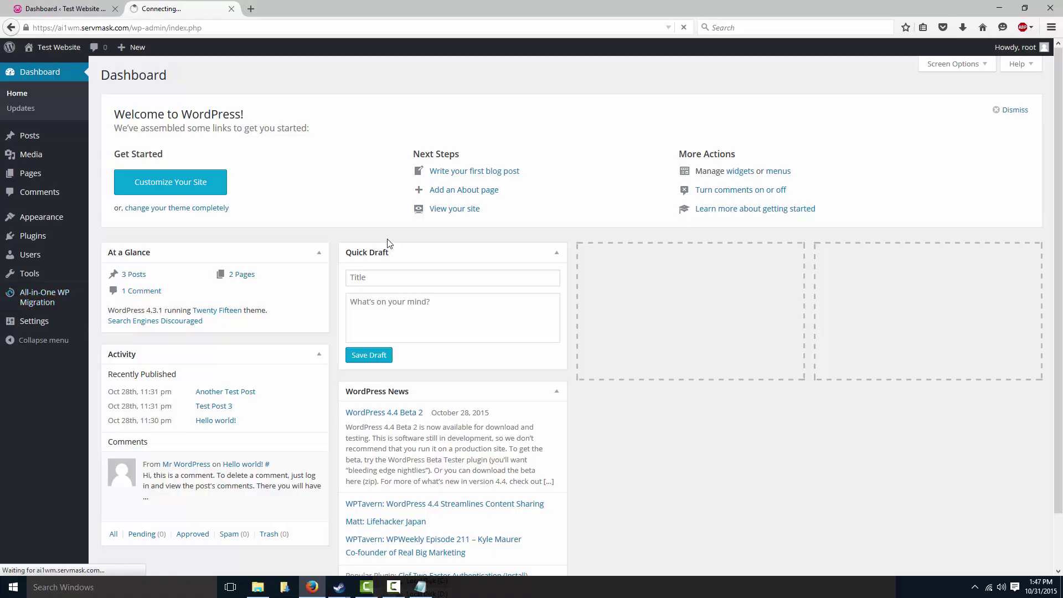
pyautogui.click(258, 586)
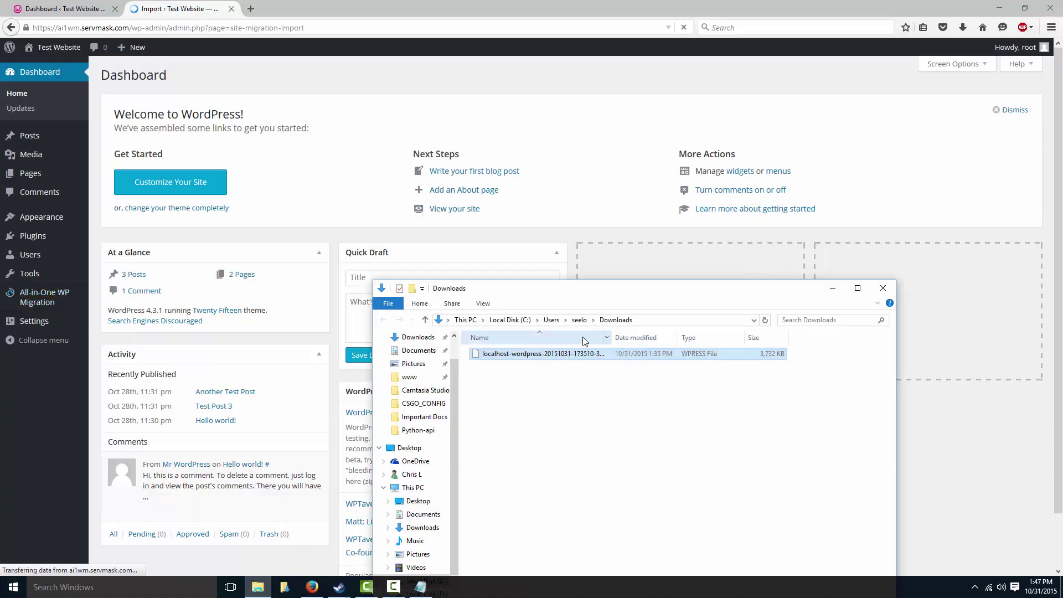
# Step: Drop the downloaded .wpress file onto the Import Site upload area
pyautogui.moveTo(584, 294); pyautogui.dragTo(541, 273)
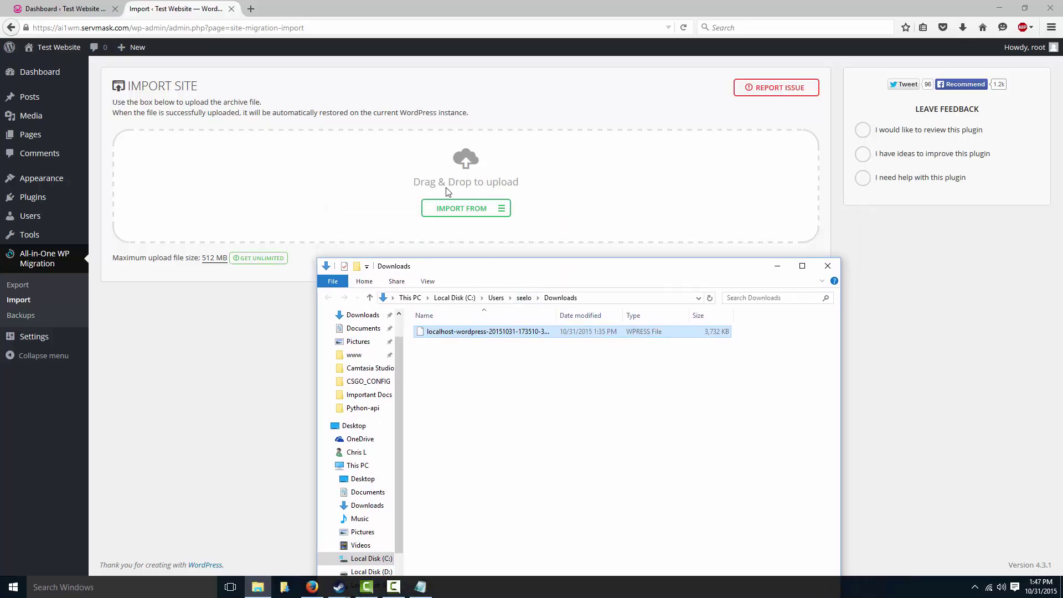
pyautogui.moveTo(496, 331); pyautogui.dragTo(390, 181)
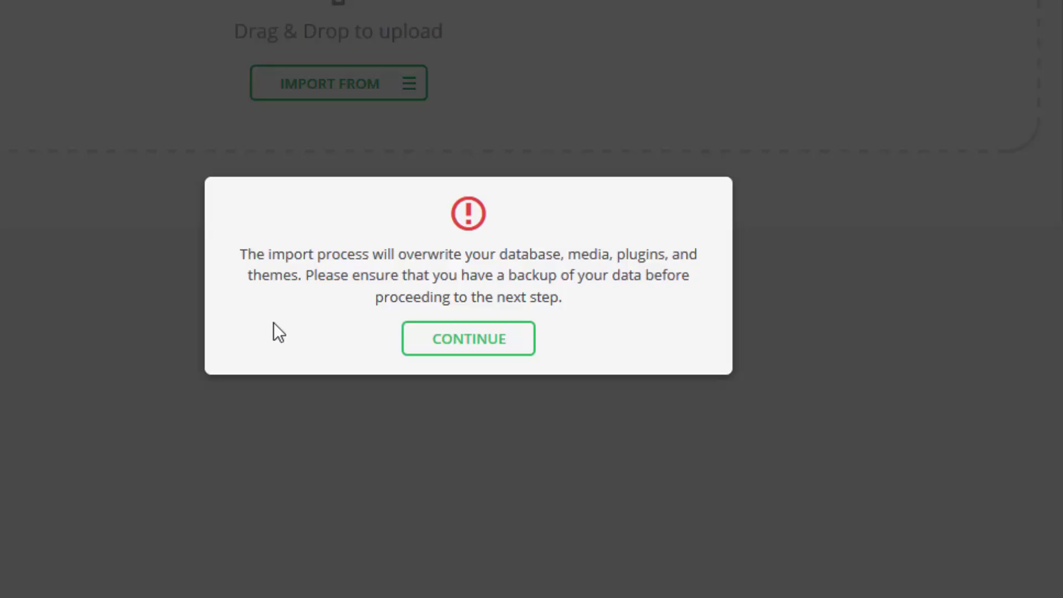
# Step: Continue past the overwrite warning, then follow the Permalinks Settings link after success
pyautogui.click(463, 343)
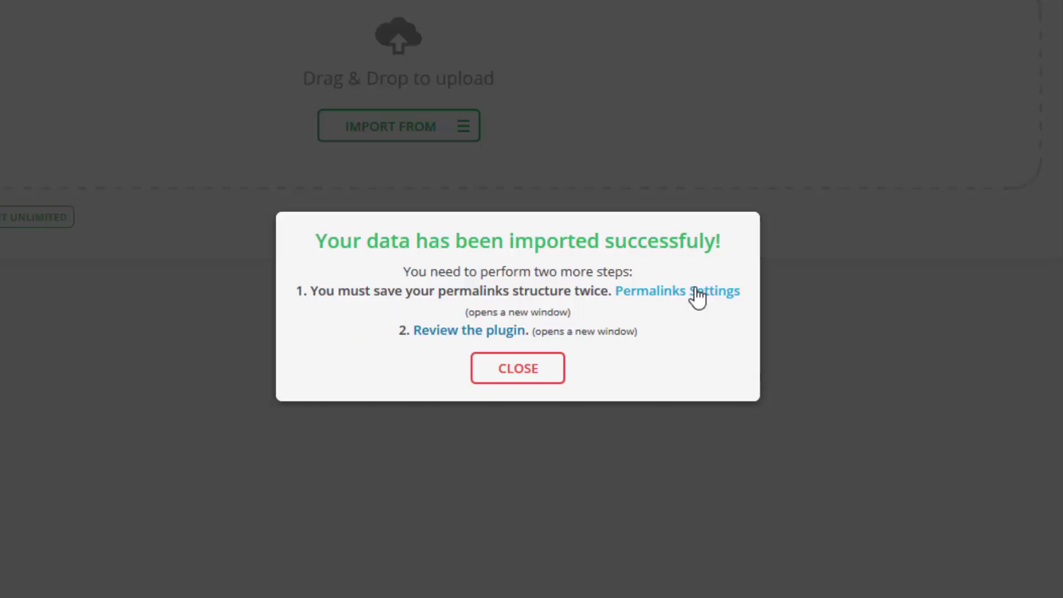
pyautogui.click(696, 291)
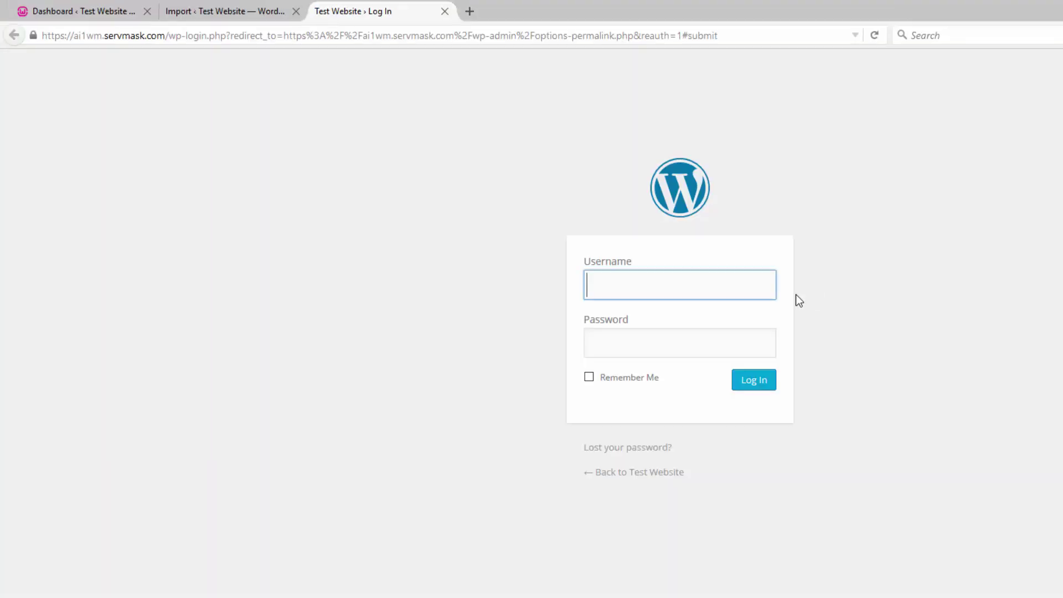
# Step: Log in to the live site with the account username and password
pyautogui.click(730, 285)
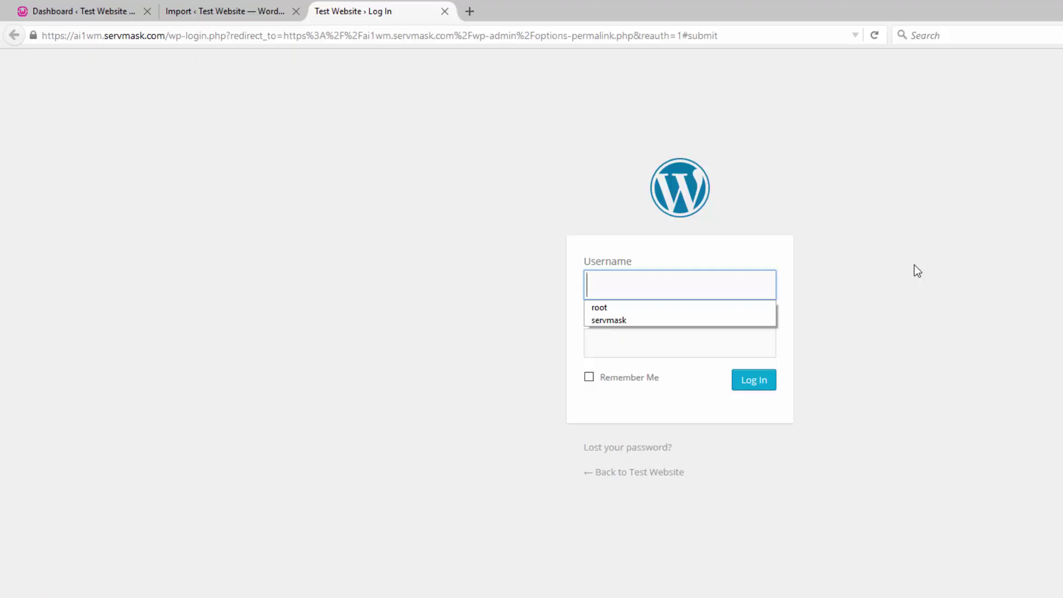
pyautogui.write('root')
pyautogui.press('Tab')
pyautogui.write('root')
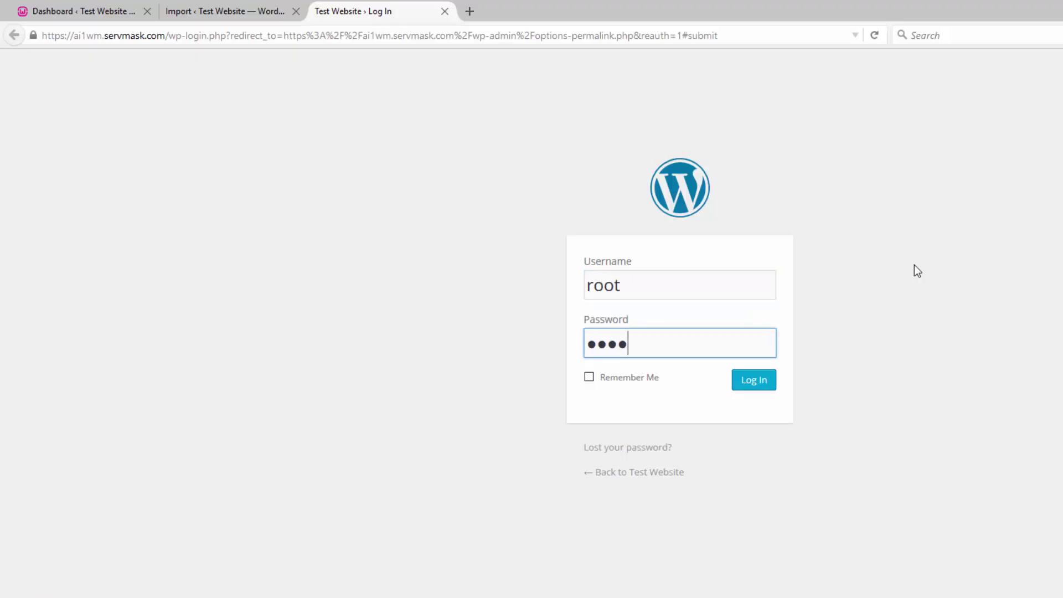
pyautogui.click(759, 388)
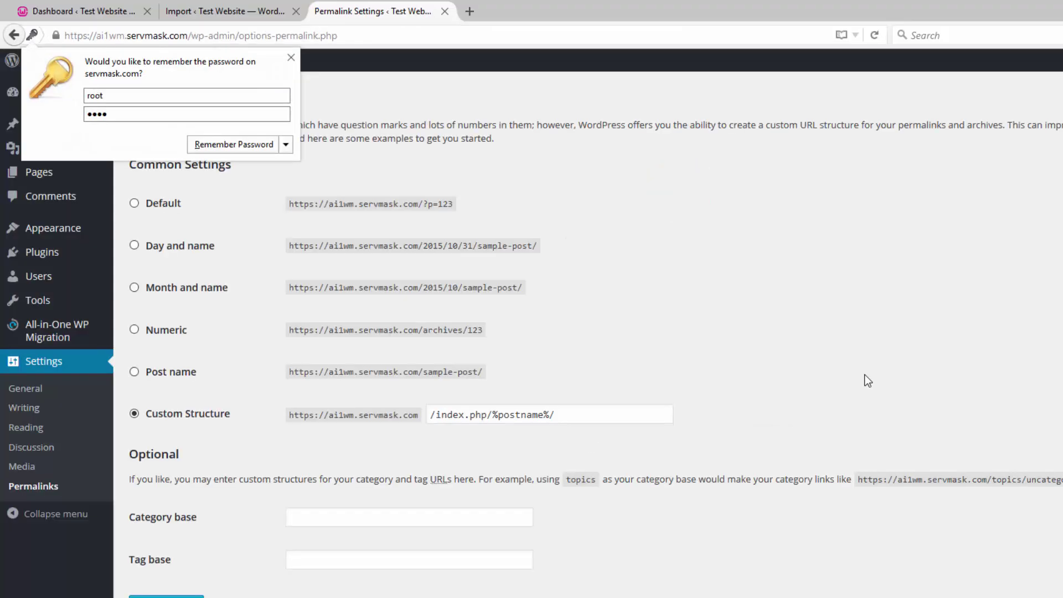
# Step: Dismiss the password prompt and save the permalink settings twice
pyautogui.click(290, 57)
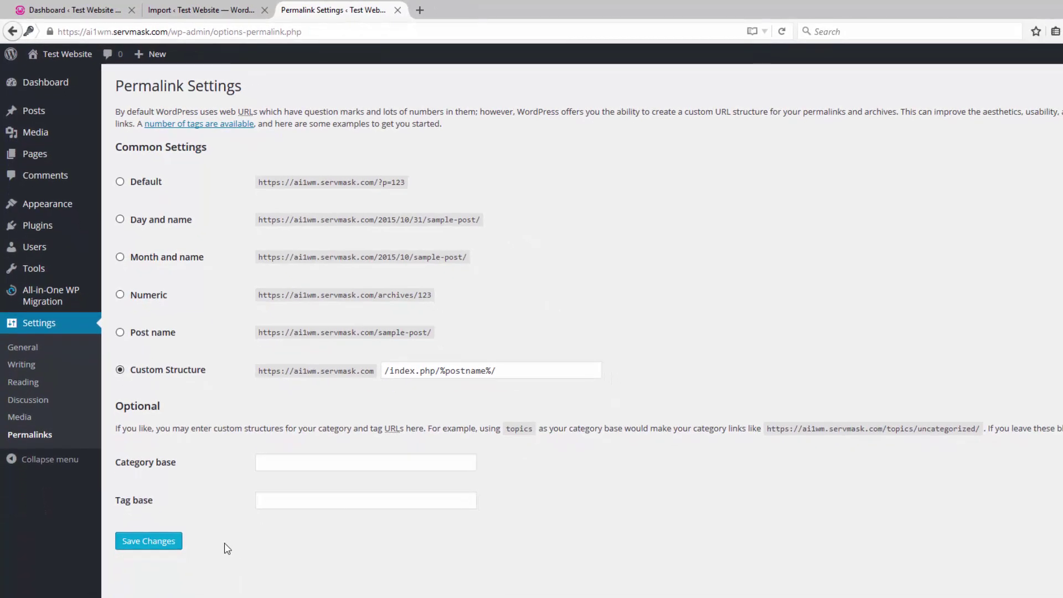
pyautogui.click(170, 542)
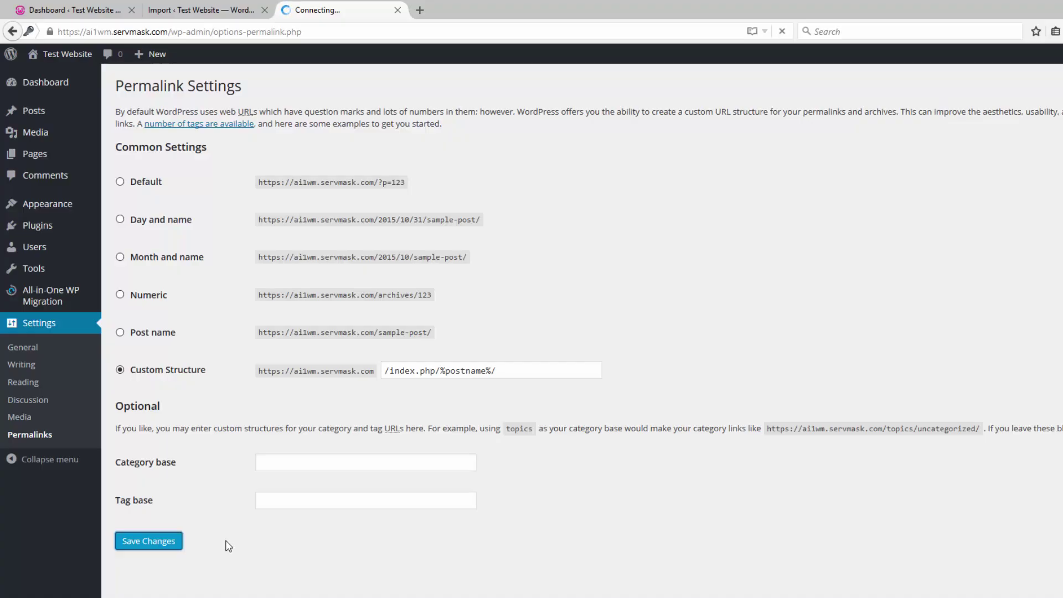
pyautogui.click(168, 570)
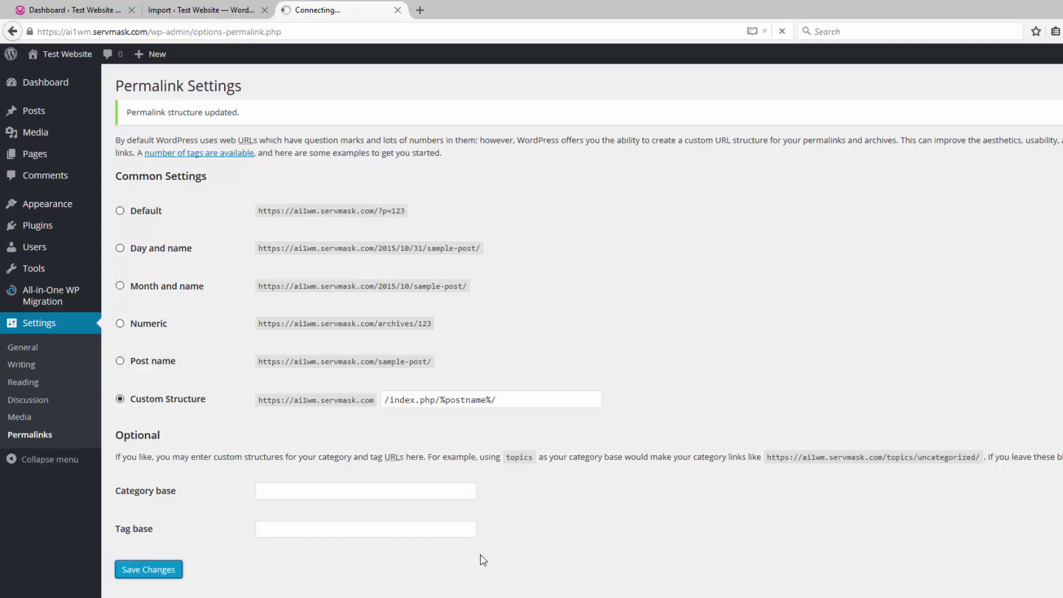